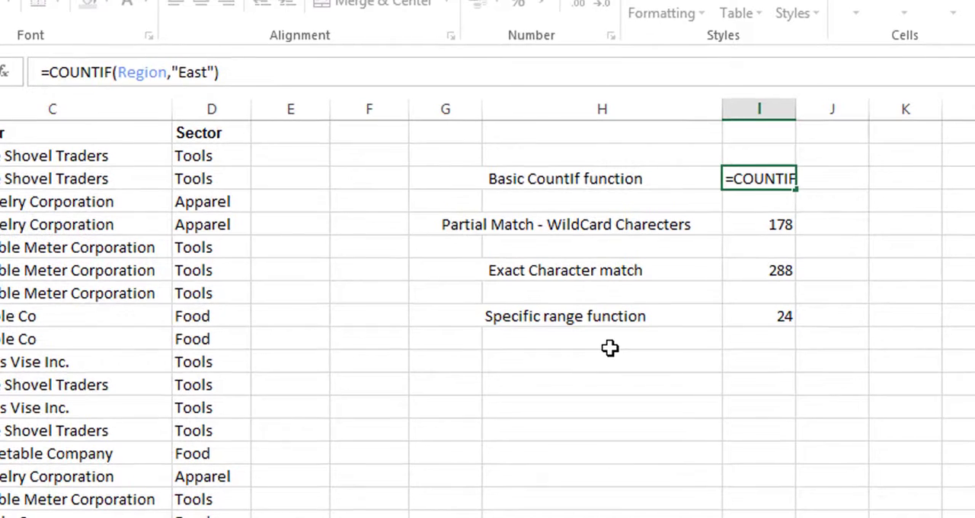
- Commit the formula =COUNTIF(Region,"East") in the cell beside Basic CountIf function and reselect that cell
{"action": "key", "text": "Return"}
{"action": "left_click", "coordinate": [759, 176]}
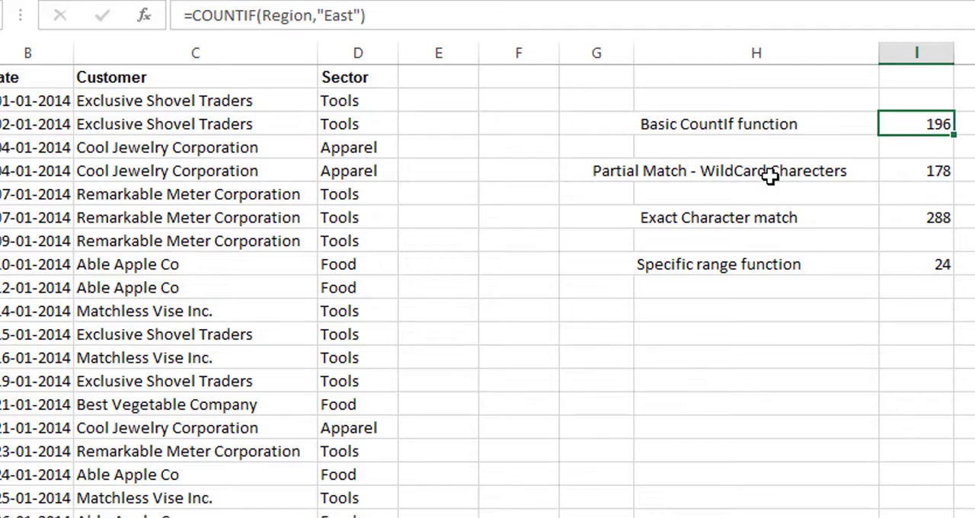
- Examine the Partial Match wildcard formula's range and criterion in I5, and inspect matching Corporation entries in the Customer column
{"action": "left_click", "coordinate": [916, 171]}
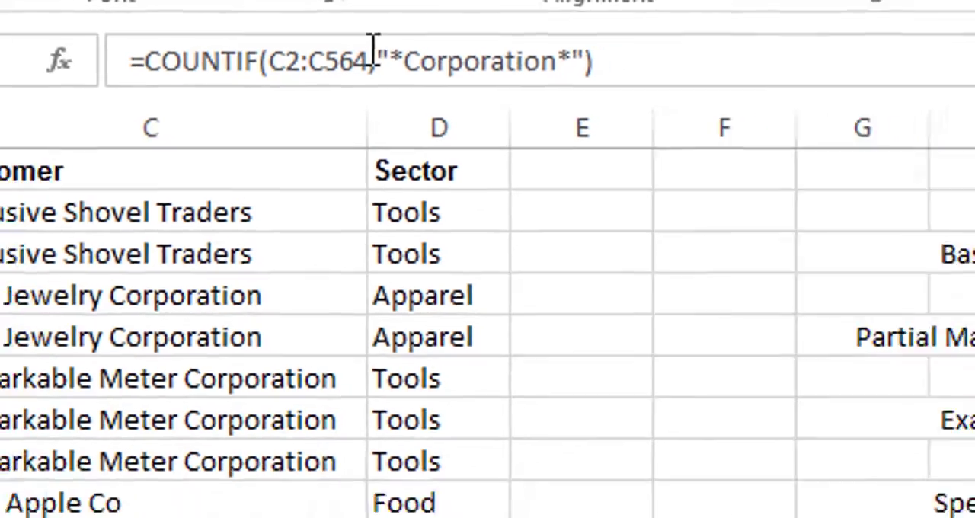
{"action": "left_click", "coordinate": [379, 67]}
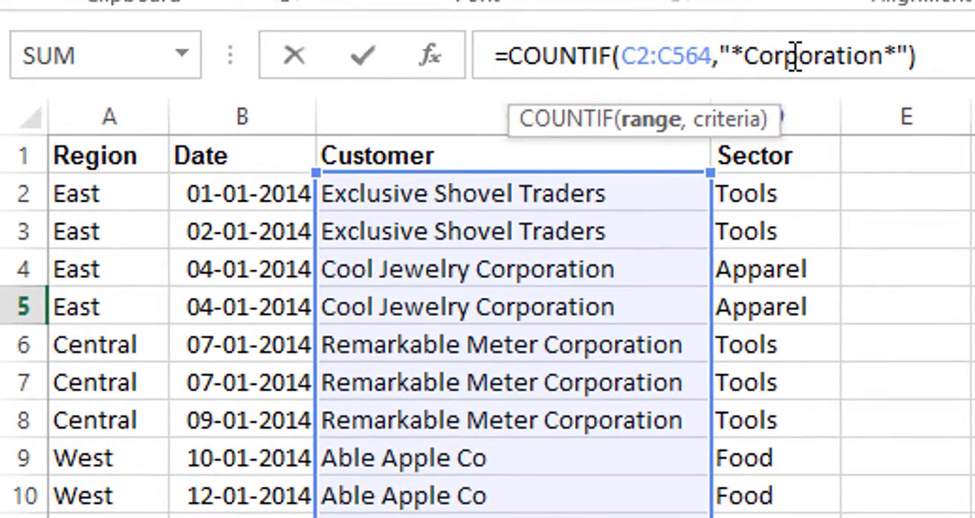
{"action": "left_click", "coordinate": [368, 26]}
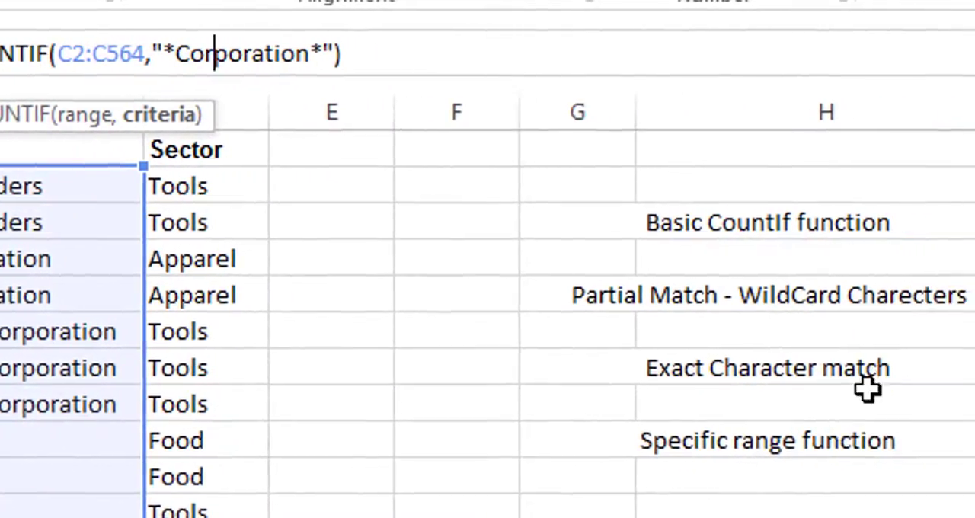
{"action": "key", "text": "Return"}
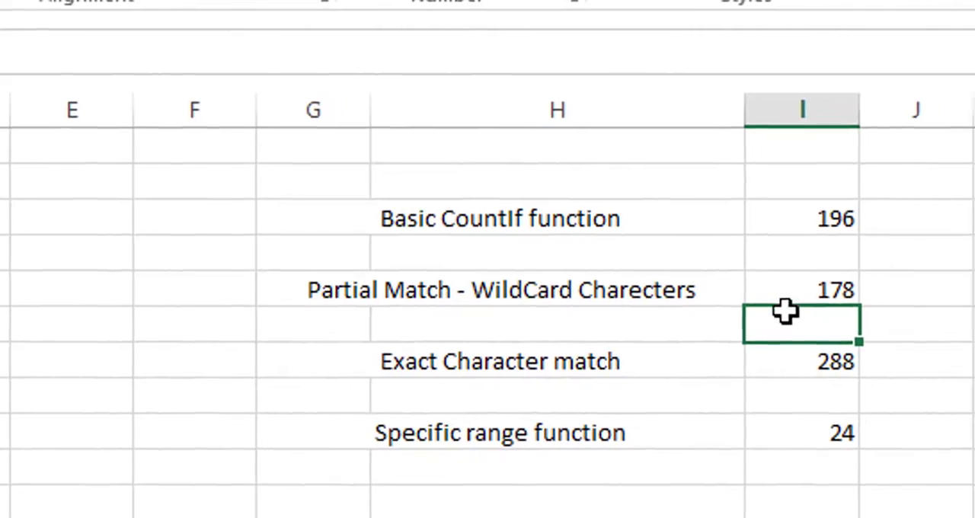
{"action": "left_click", "coordinate": [958, 301]}
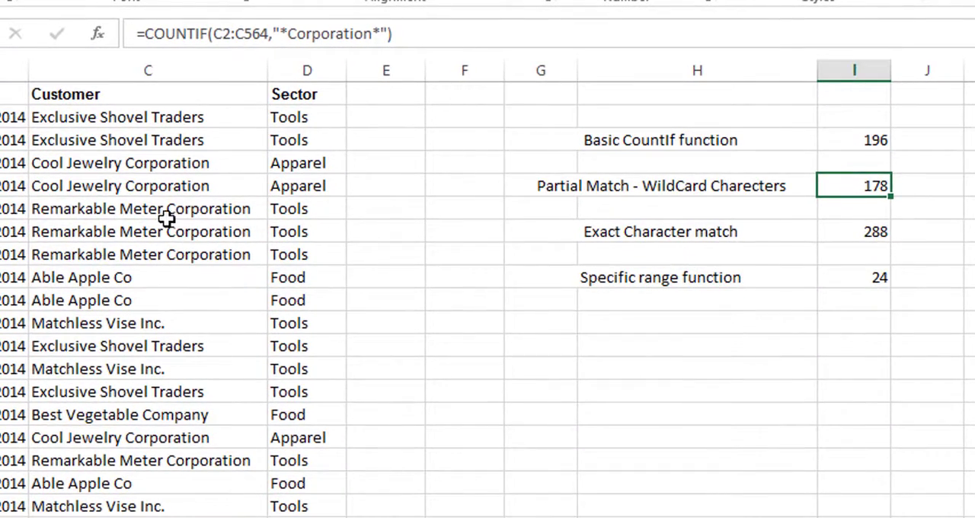
{"action": "left_click", "coordinate": [163, 216]}
{"action": "left_click", "coordinate": [160, 164]}
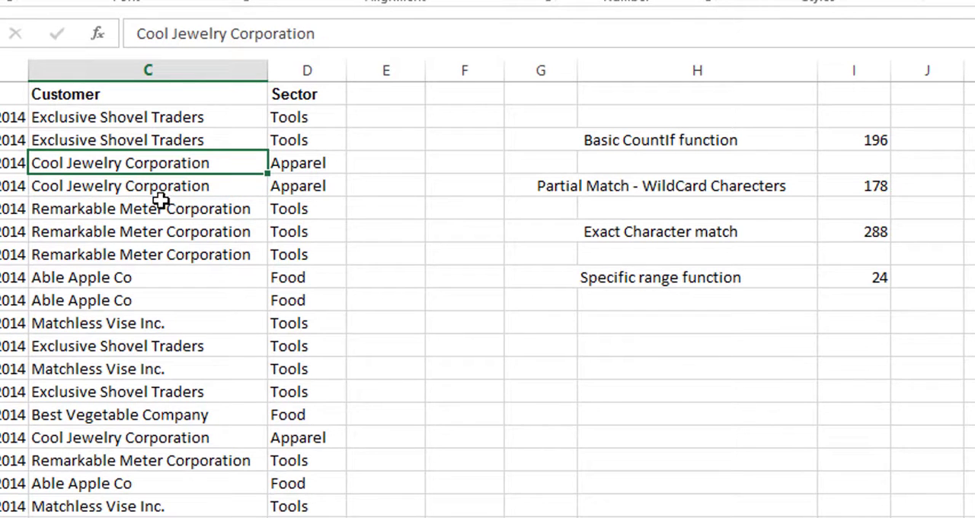
- Inspect the Exact Character match formula in I7, including its Sector range and question-mark wildcard criterion
{"action": "left_click", "coordinate": [690, 230]}
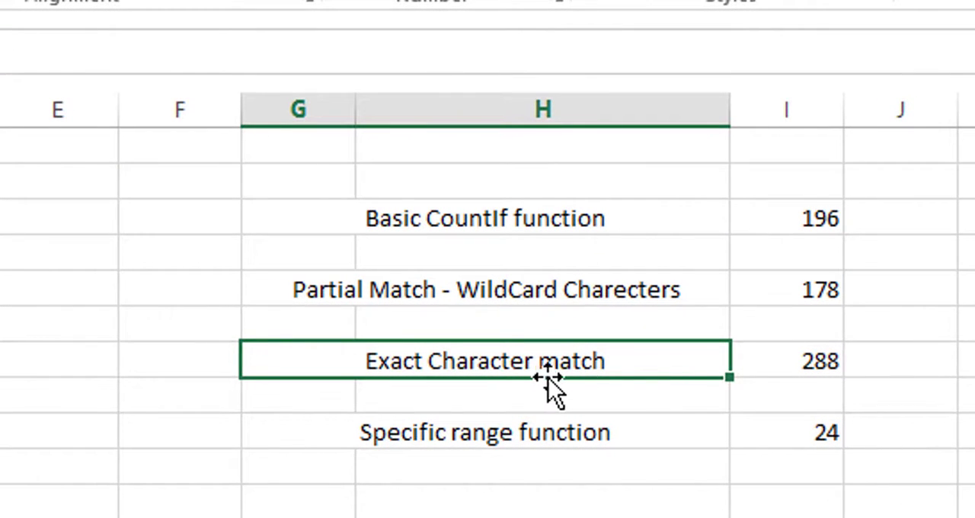
{"action": "left_click", "coordinate": [803, 366]}
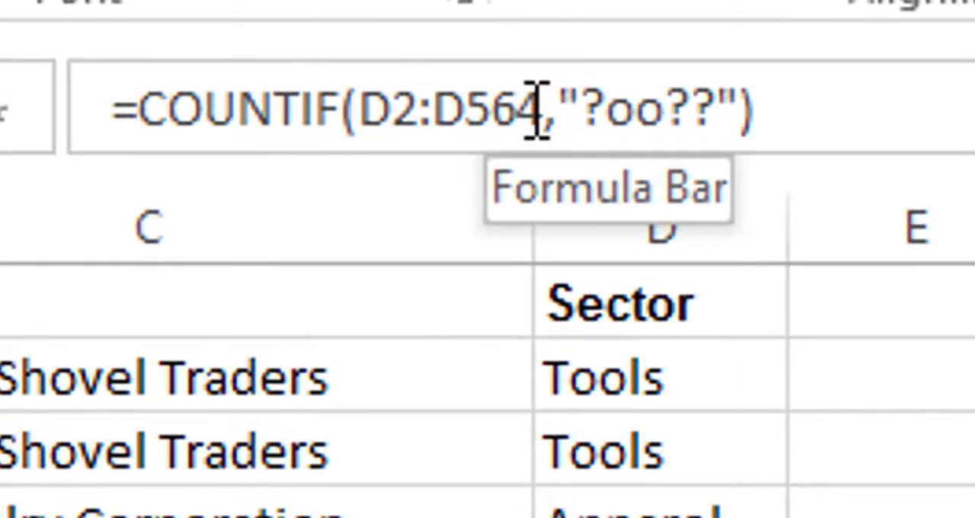
{"action": "left_click", "coordinate": [202, 39]}
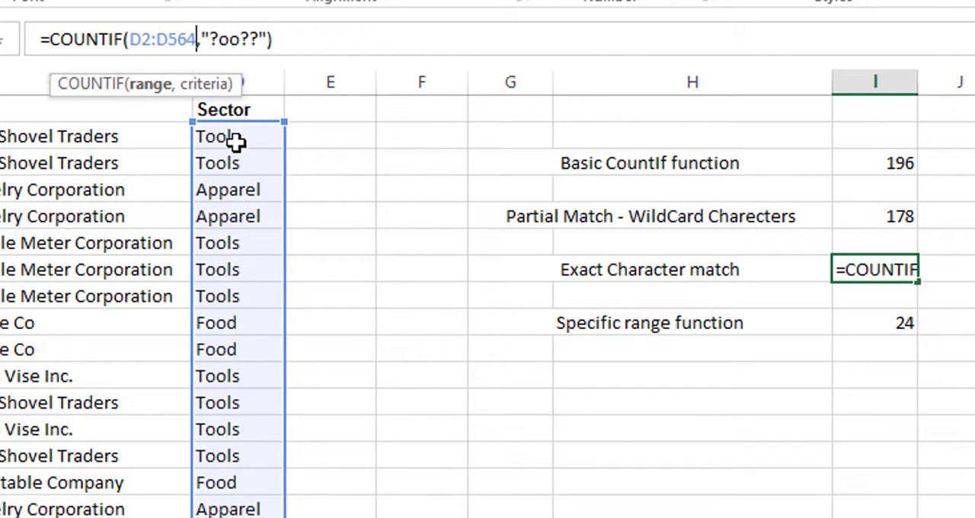
- Examine the Specific range function formula in I9, highlighting the start-date and end-date criteria of its two COUNTIF parts
{"action": "left_click", "coordinate": [866, 322]}
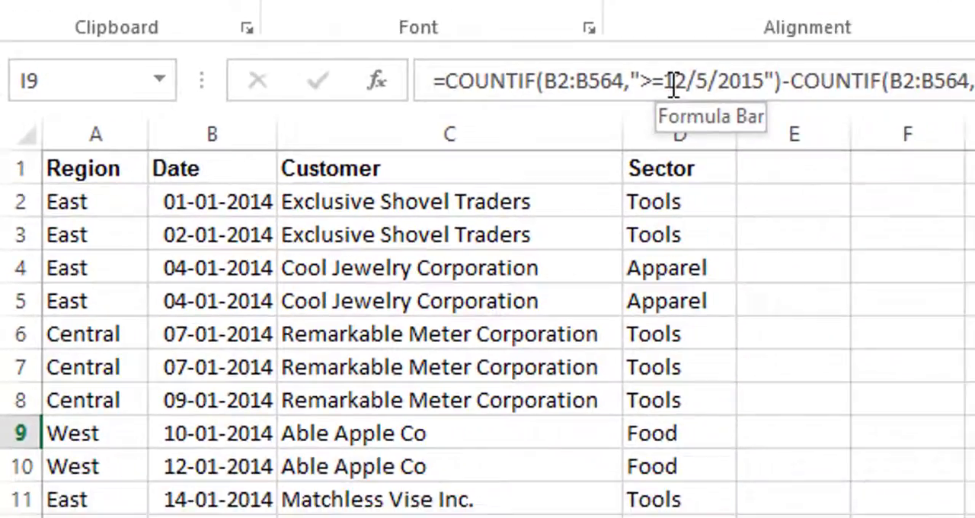
{"action": "left_click_drag", "start_coordinate": [537, 116], "coordinate": [616, 117]}
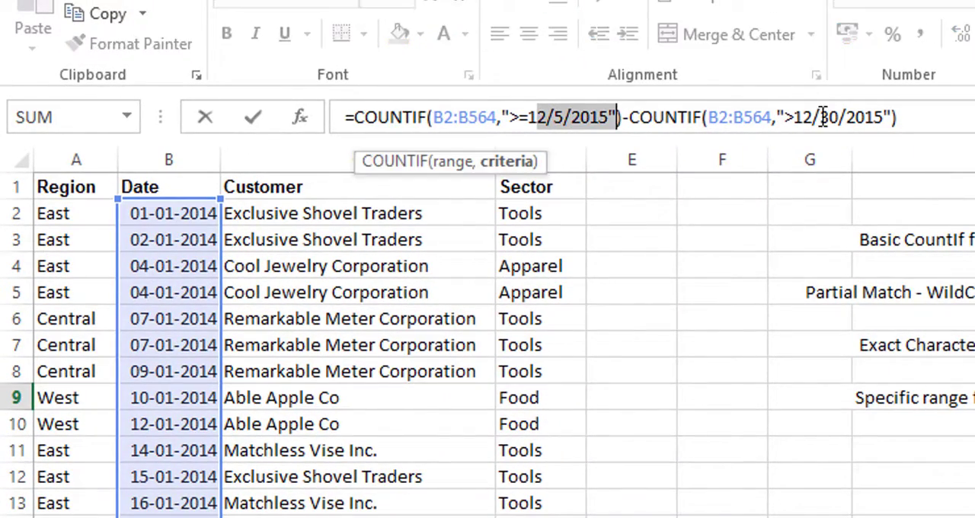
{"action": "left_click_drag", "start_coordinate": [793, 117], "coordinate": [883, 117]}
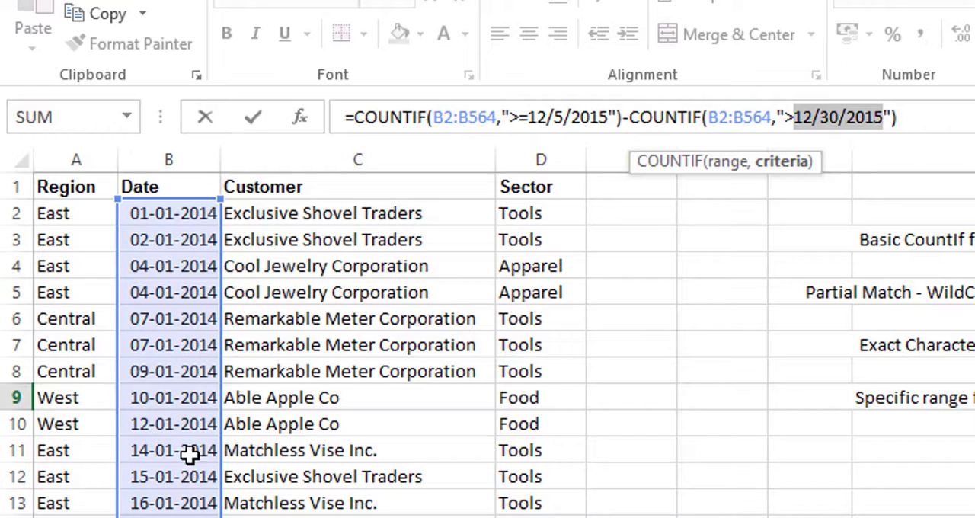
{"action": "left_click_drag", "start_coordinate": [504, 117], "coordinate": [617, 116]}
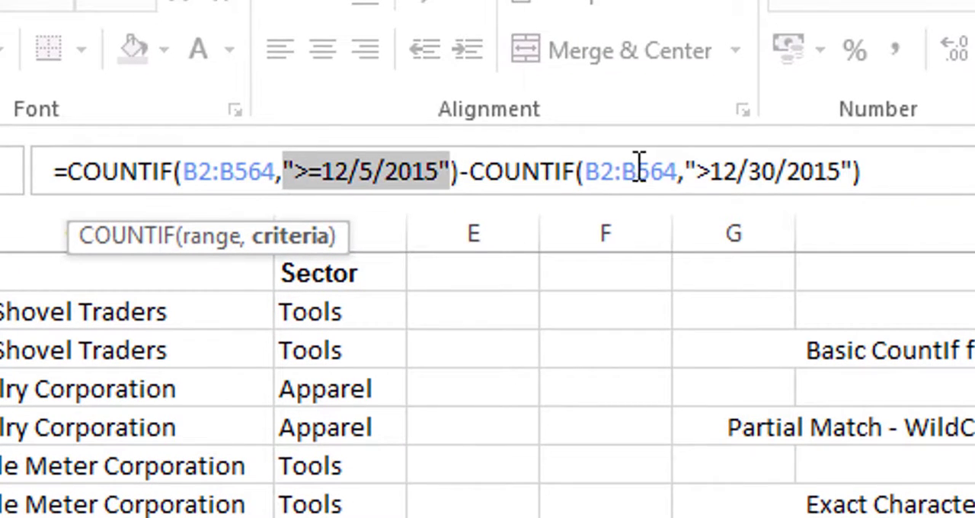
{"action": "left_click_drag", "start_coordinate": [696, 166], "coordinate": [851, 171]}
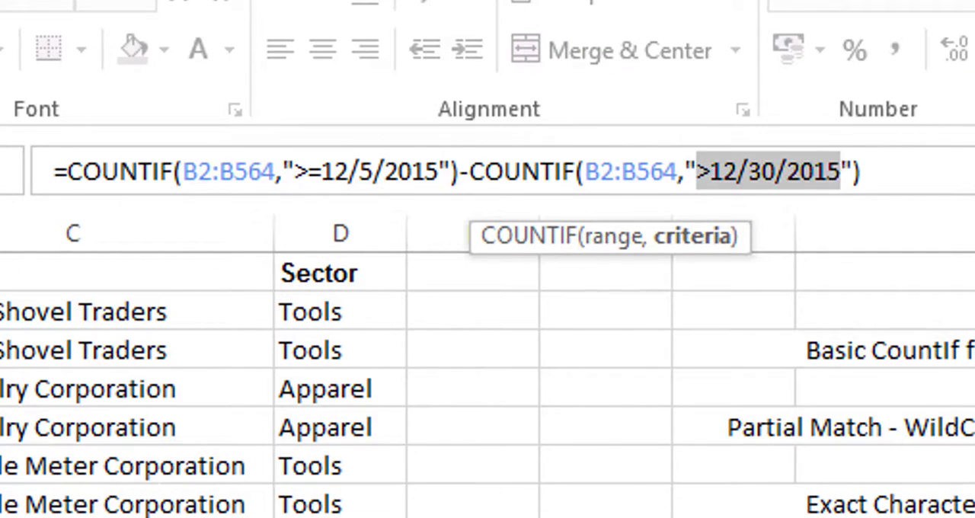
- Check the December 2015 dates by selecting the Date column entries from 05-12-2015 through 29-12-2015, B541:B564
{"action": "left_click", "coordinate": [1, 312]}
{"action": "scroll", "coordinate": [488, 384], "scroll_direction": "down", "scroll_amount": 15}
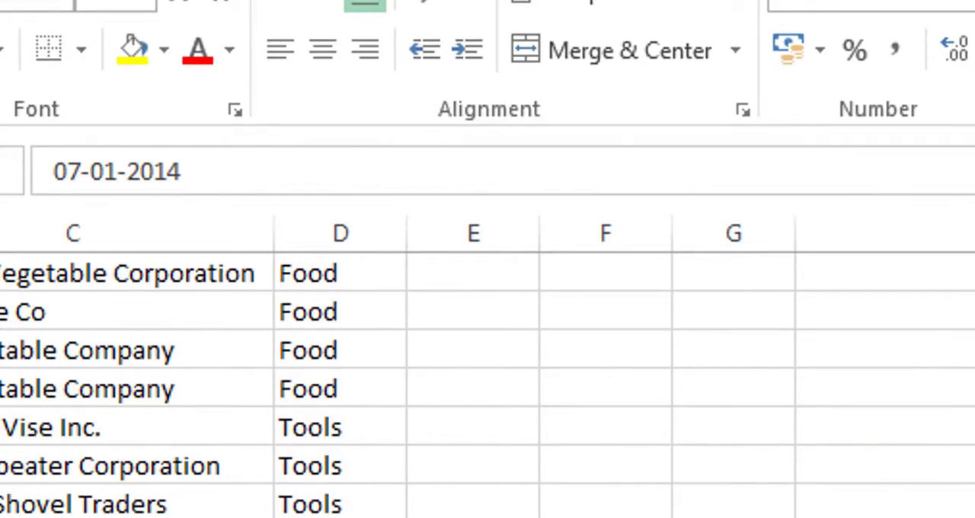
{"action": "scroll", "coordinate": [168, 302], "scroll_direction": "down", "scroll_amount": 20}
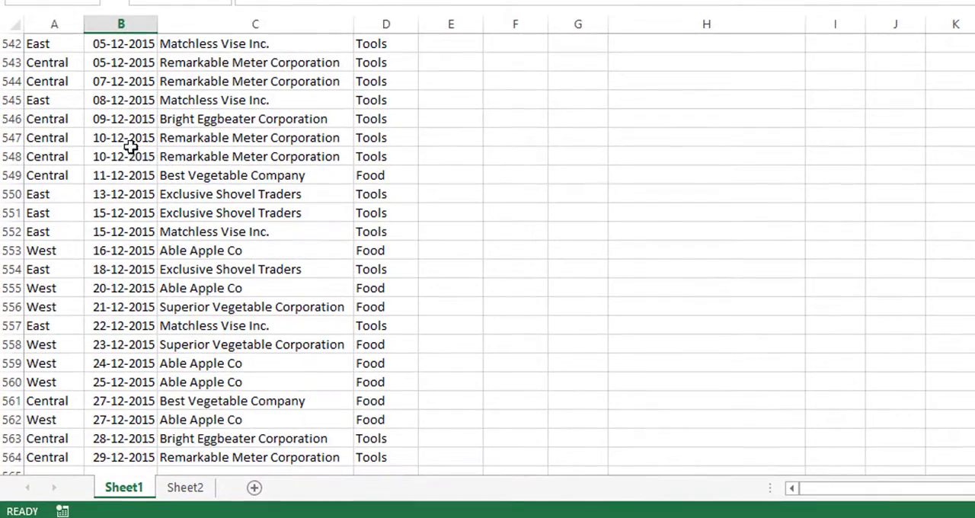
{"action": "left_click", "coordinate": [120, 46]}
{"action": "scroll", "coordinate": [166, 149], "scroll_direction": "up", "scroll_amount": 1}
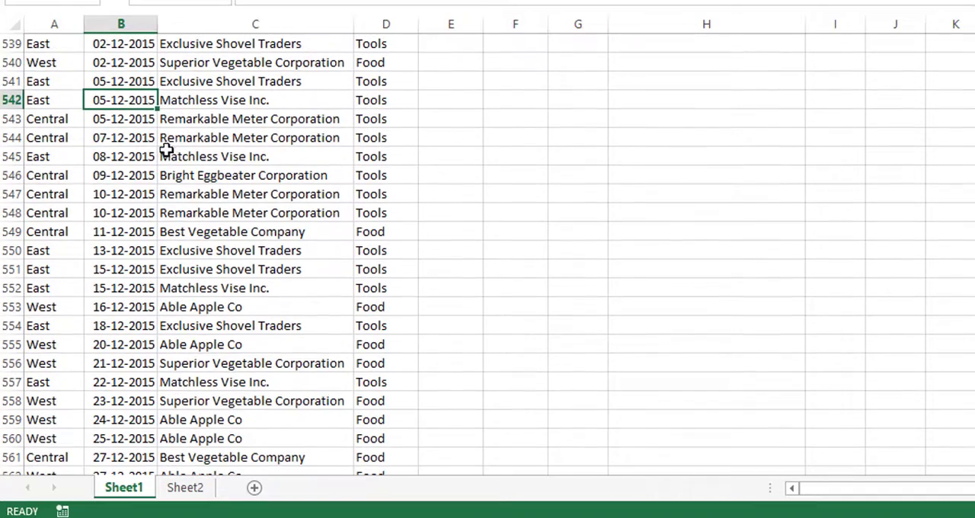
{"action": "left_click", "coordinate": [124, 83]}
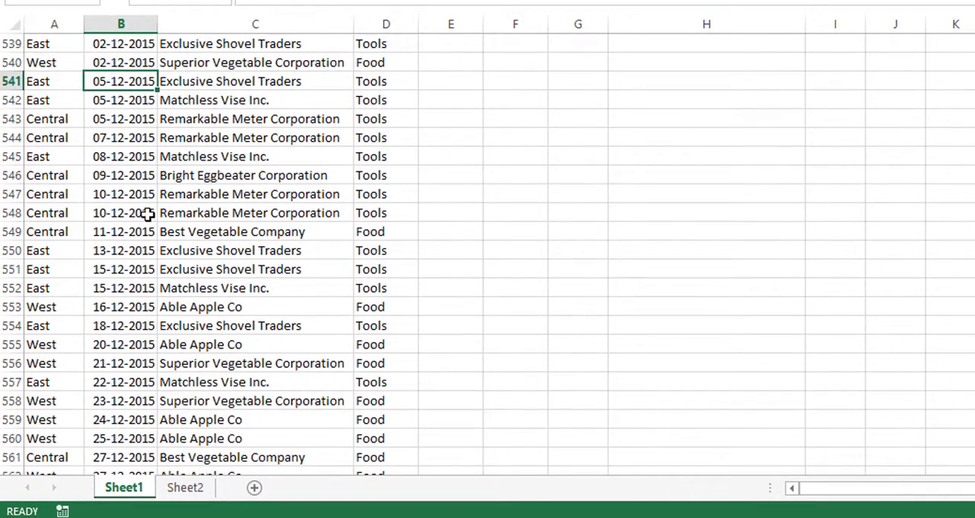
{"action": "scroll", "coordinate": [147, 214], "scroll_direction": "down", "scroll_amount": 1}
{"action": "scroll", "coordinate": [134, 449], "scroll_direction": "down", "scroll_amount": 1}
{"action": "left_click", "coordinate": [126, 403]}
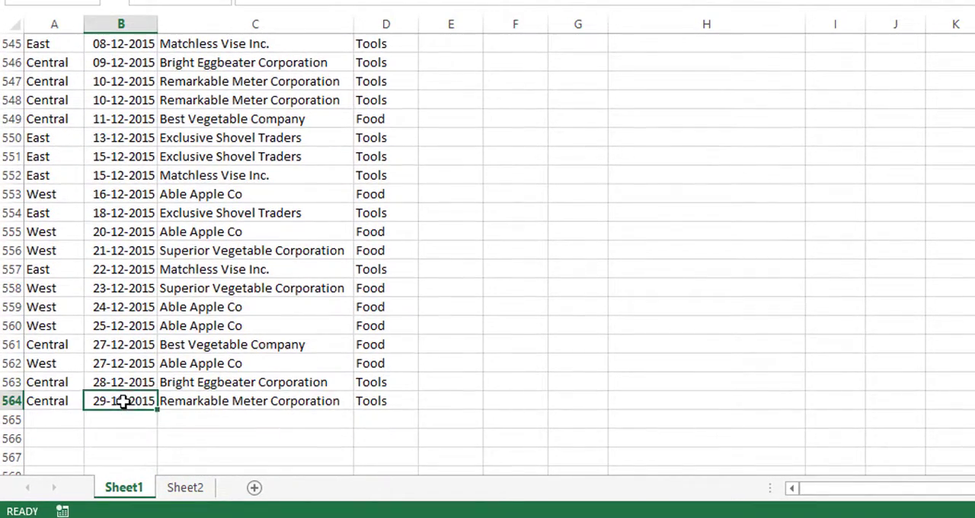
{"action": "scroll", "coordinate": [135, 229], "scroll_direction": "up", "scroll_amount": 2}
{"action": "left_click_drag", "start_coordinate": [122, 85], "coordinate": [137, 453]}
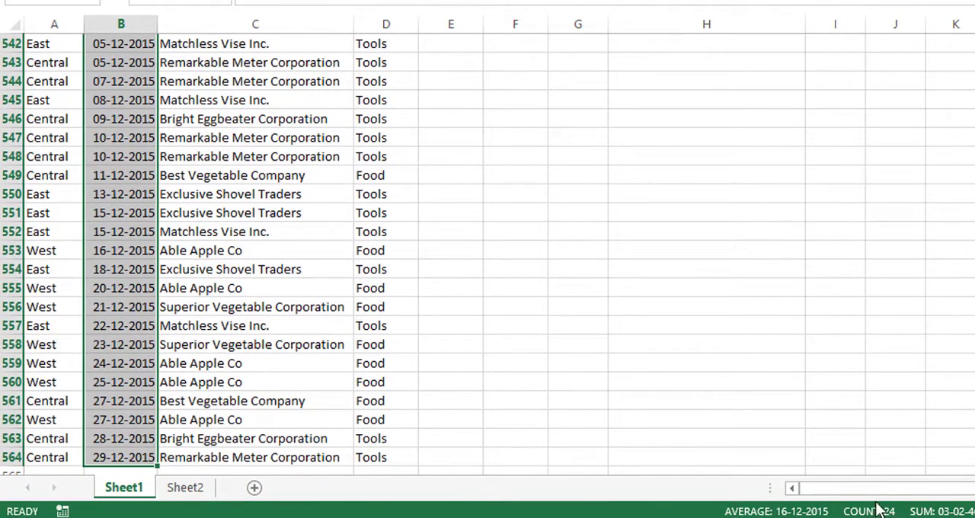
- Return to the start of the sheet and select the Specific range function result in I9 for comparison
{"action": "scroll", "coordinate": [503, 285], "scroll_direction": "down", "scroll_amount": 1}
{"action": "scroll", "coordinate": [488, 255], "scroll_direction": "up", "scroll_amount": 20}
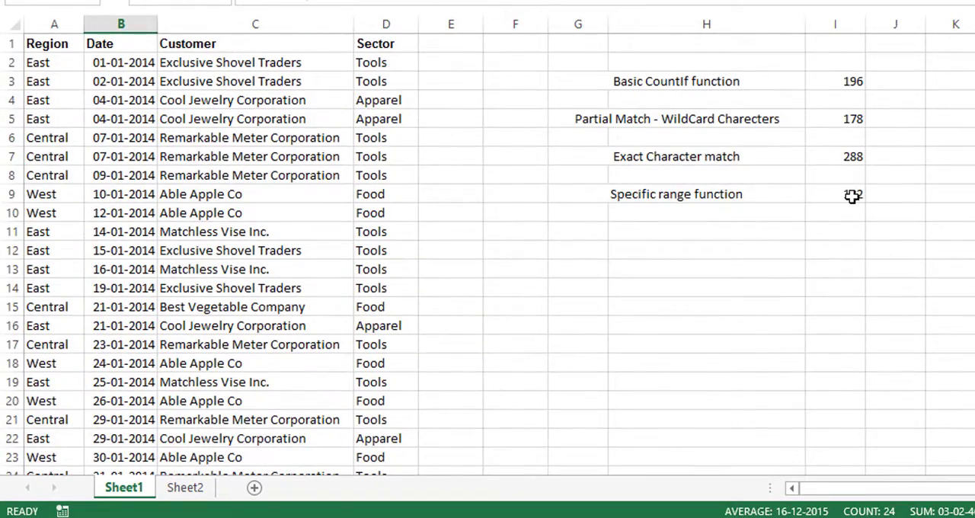
{"action": "left_click", "coordinate": [853, 197]}
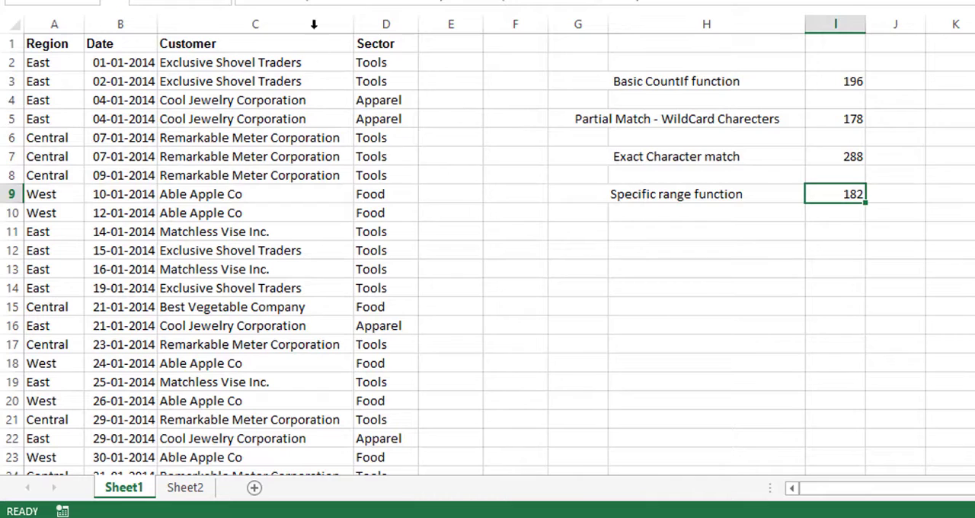